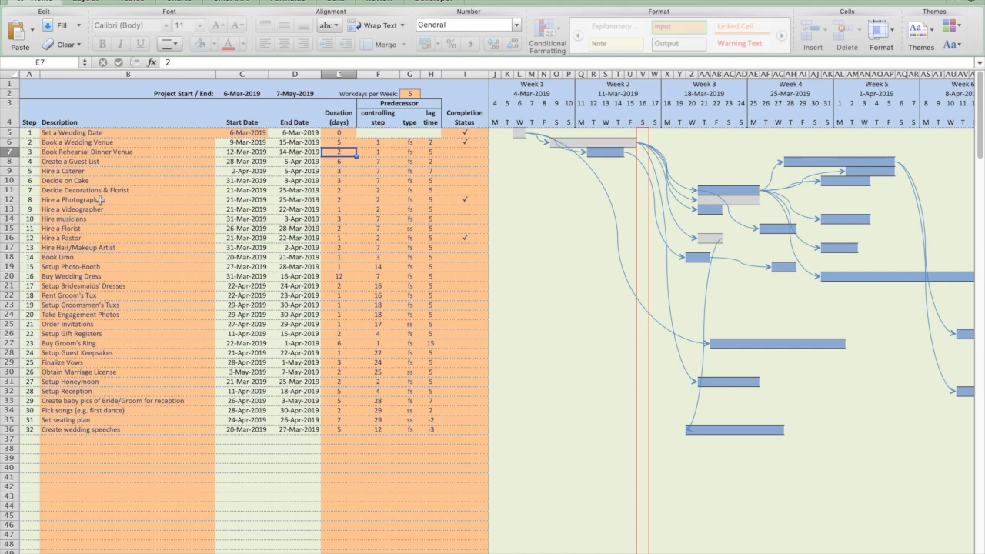
Review the first empty task row, the project start date, the workdays-per-week options and the holiday date list.
click(114, 437)
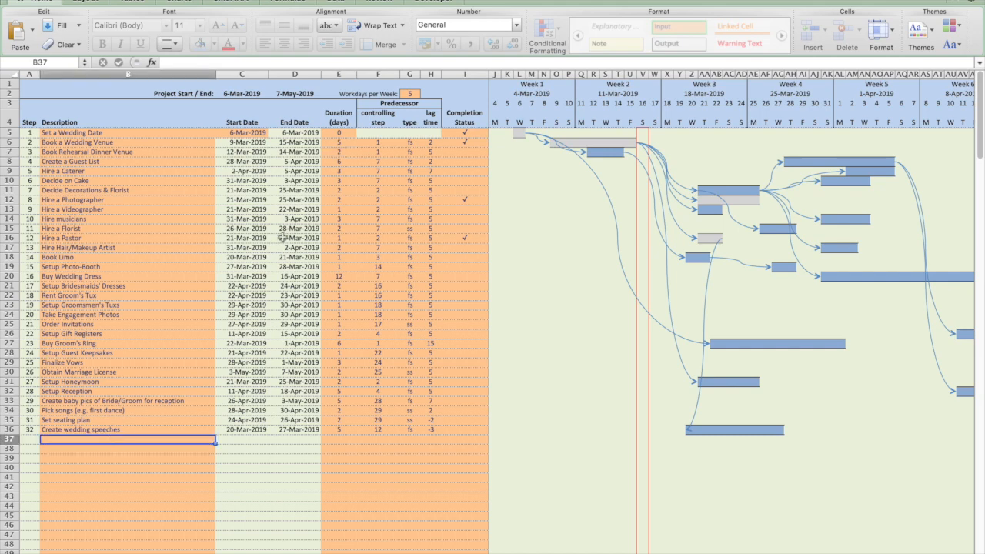
click(251, 134)
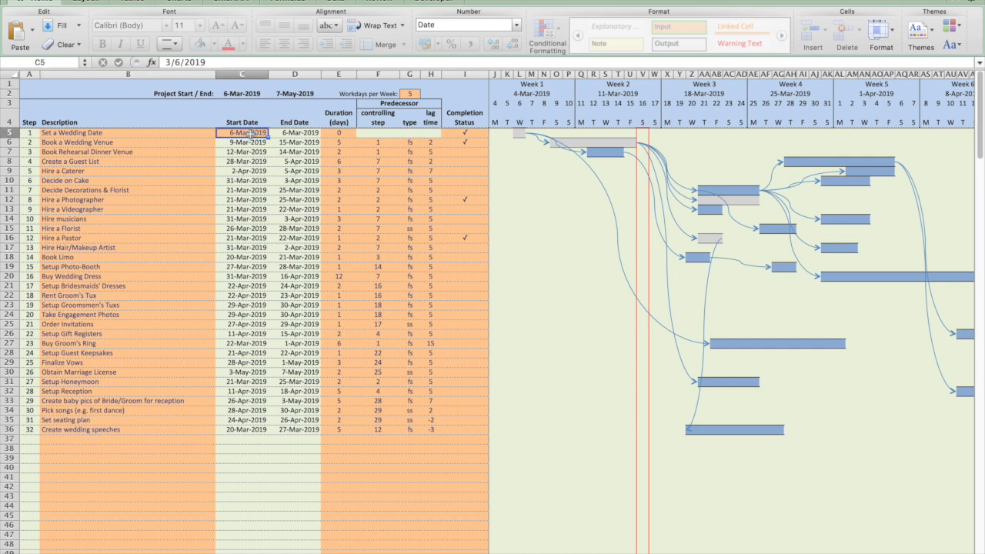
click(413, 93)
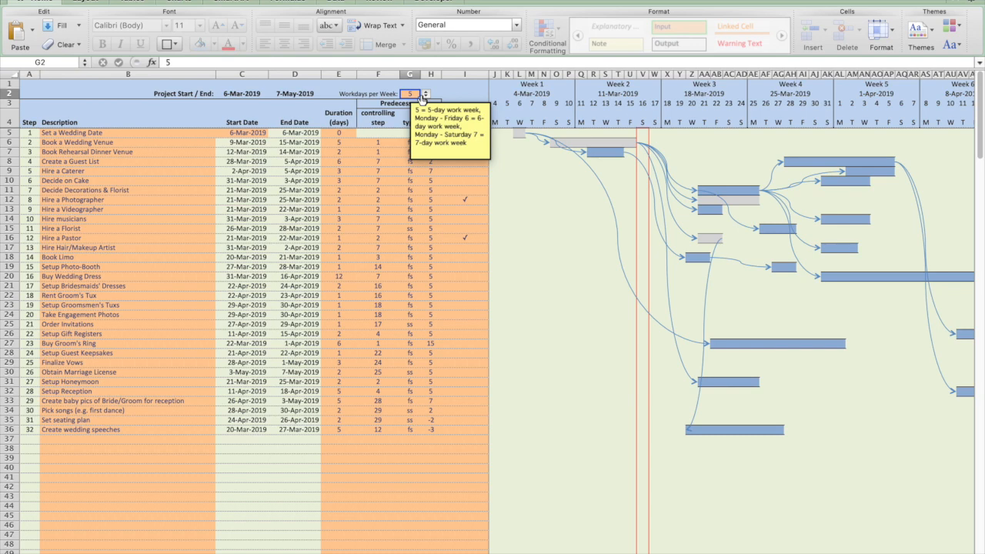
click(426, 93)
click(425, 94)
click(123, 553)
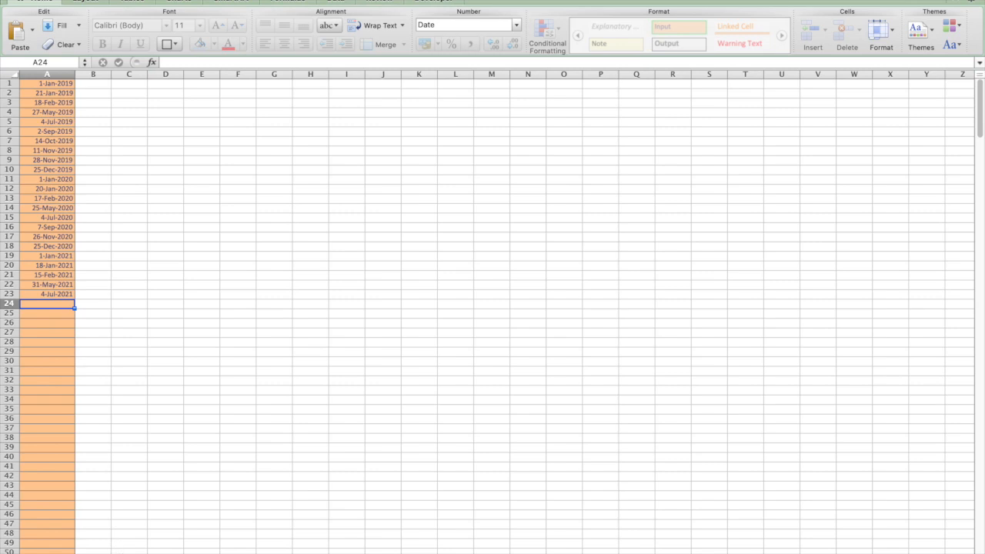
click(77, 553)
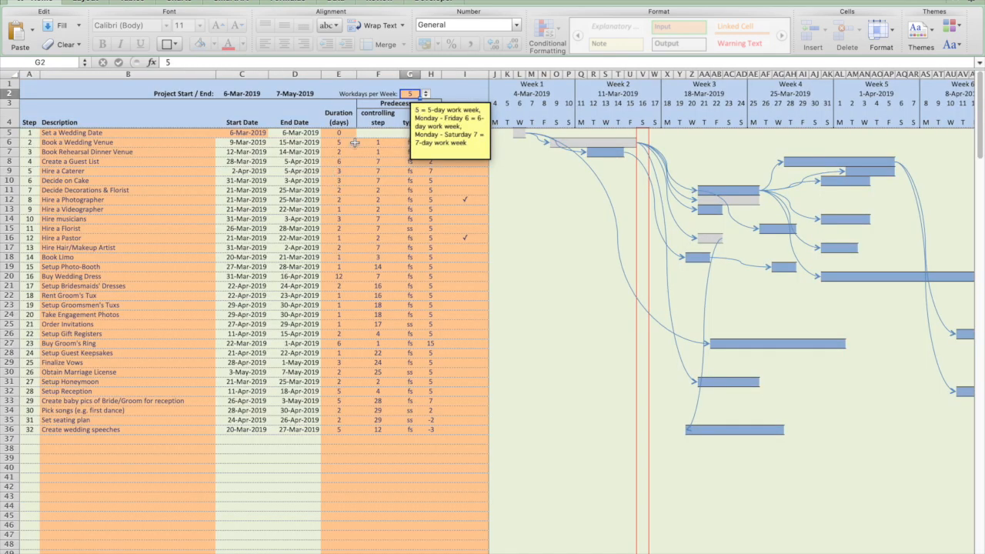
Set the start date of the Set a Wedding Date step to 21 March and check the rescheduled timeline.
click(250, 133)
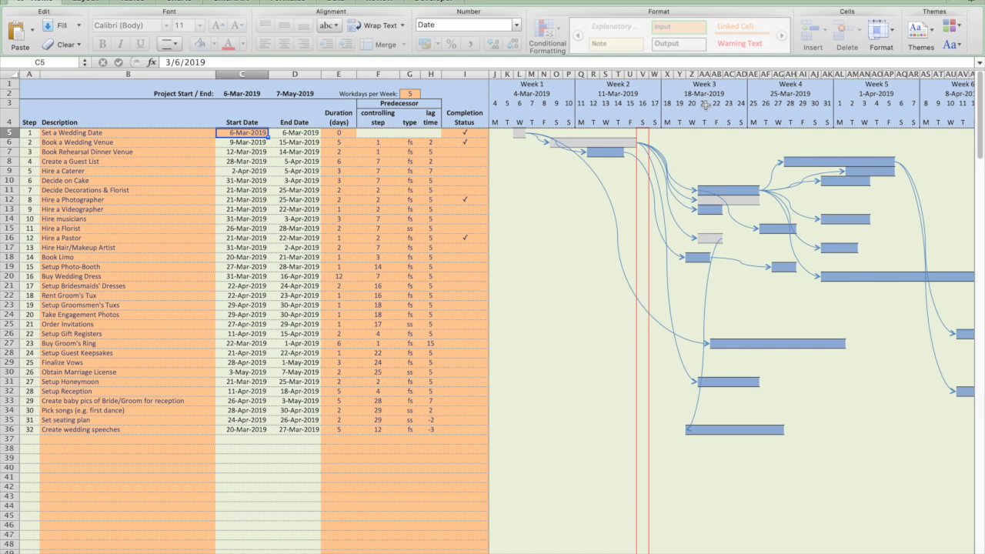
text(2a)
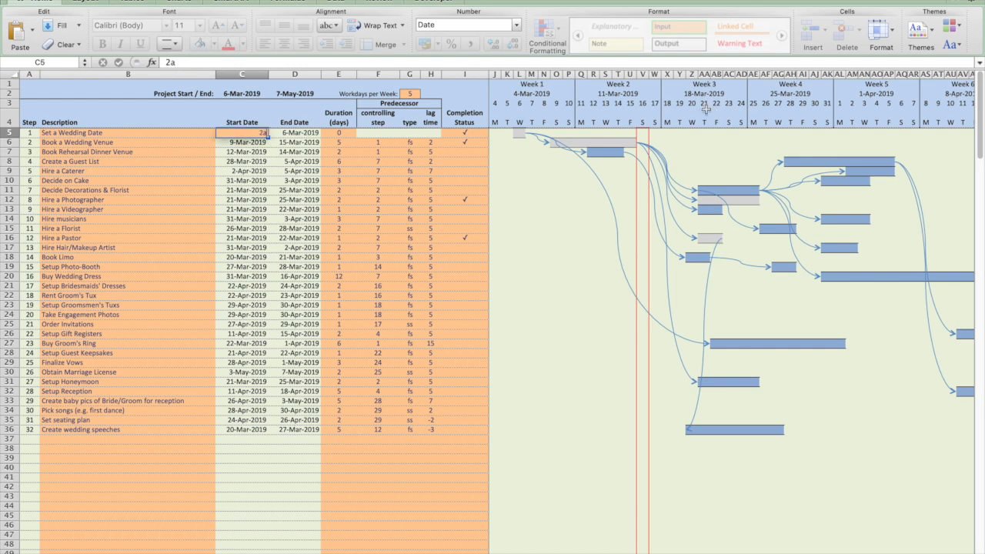
text(1-mar)
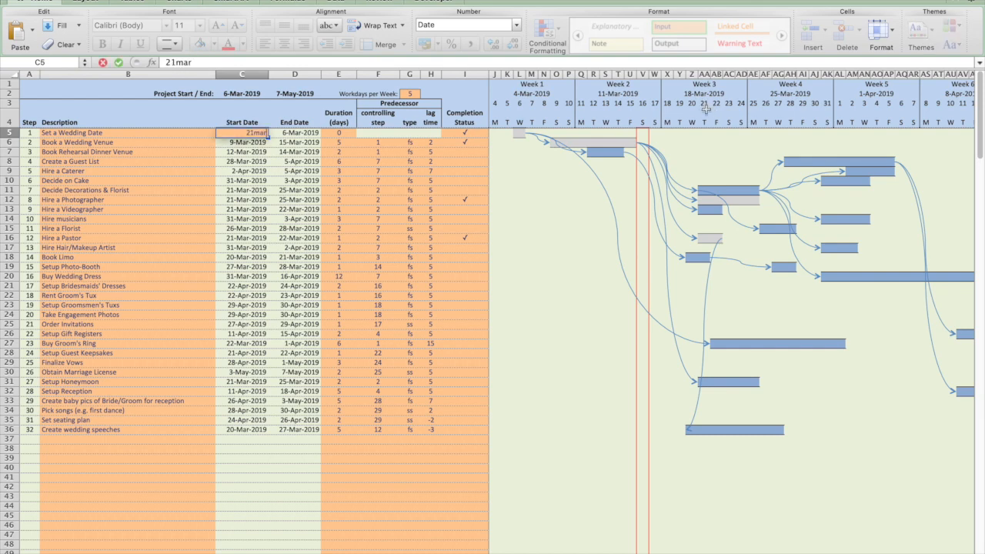
key(Tab)
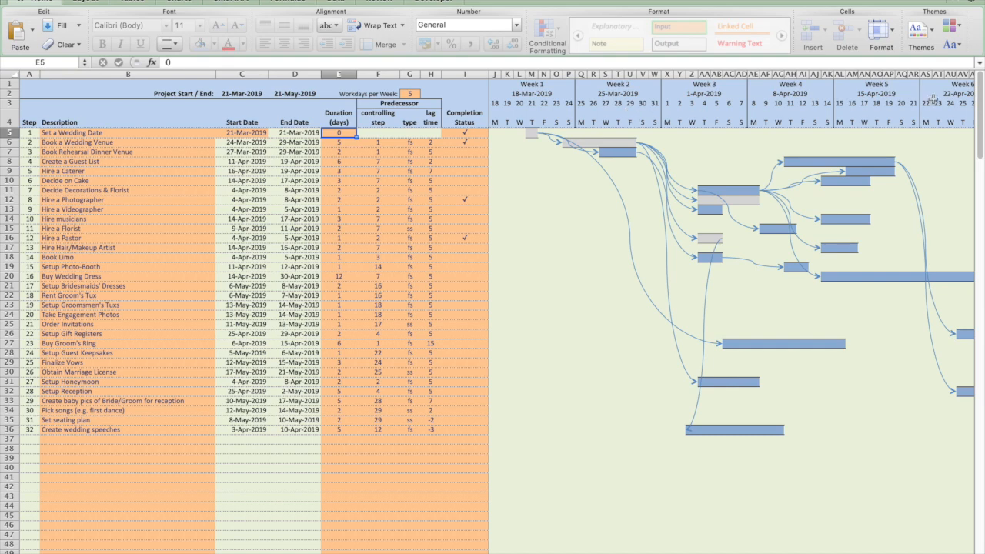
scroll(917, 116, right, 5)
scroll(917, 116, left, 5)
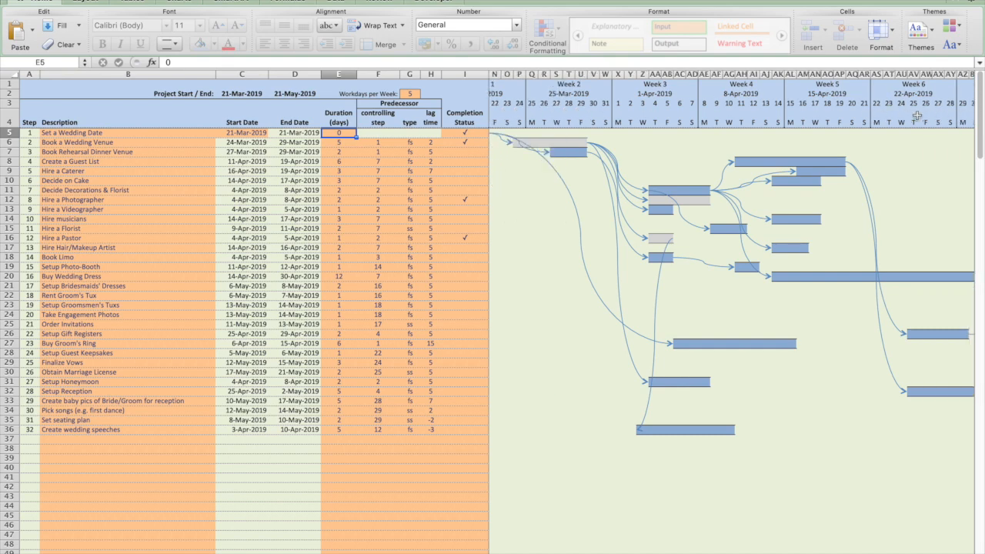
Set the start date of the Set a Wedding Date step to 3 March.
click(250, 132)
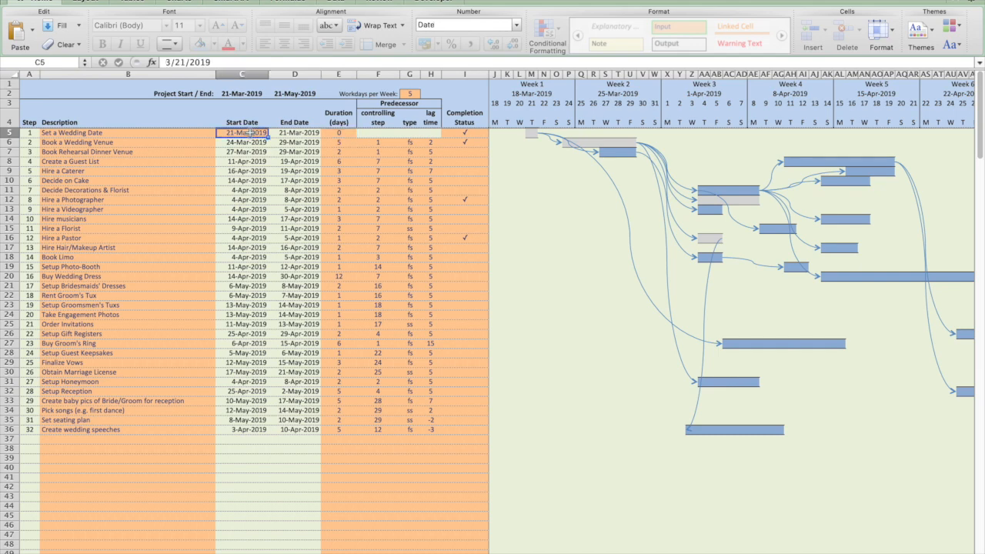
text(3/3)
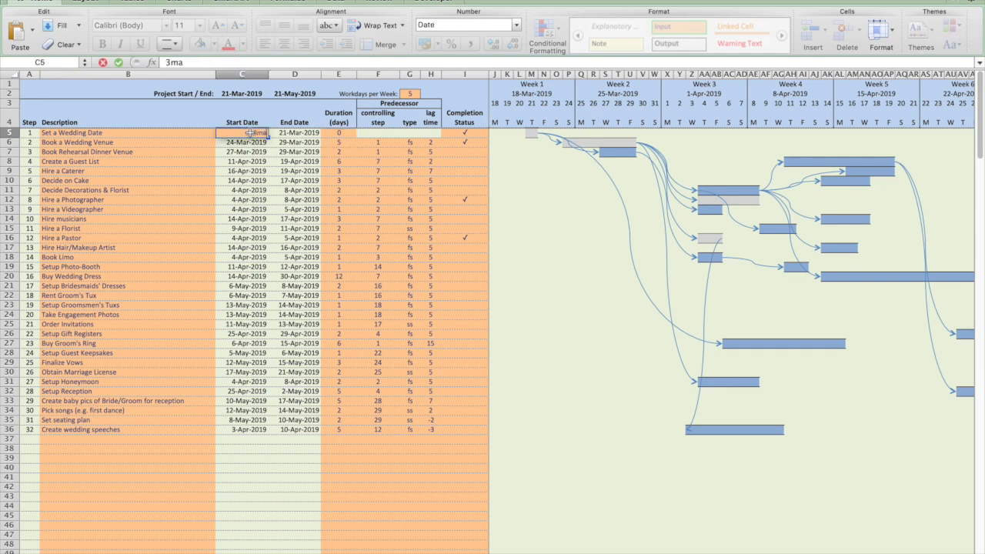
key(Tab)
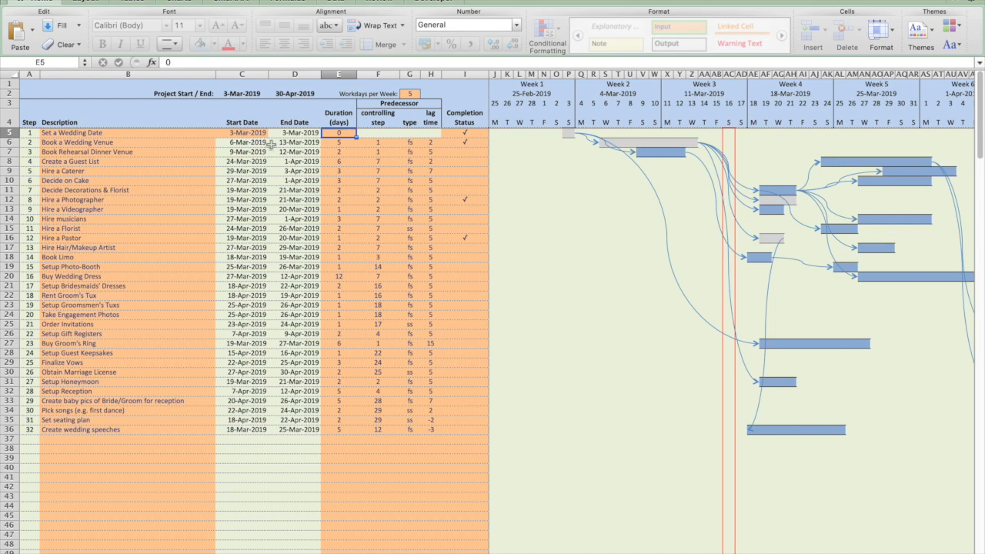
click(133, 131)
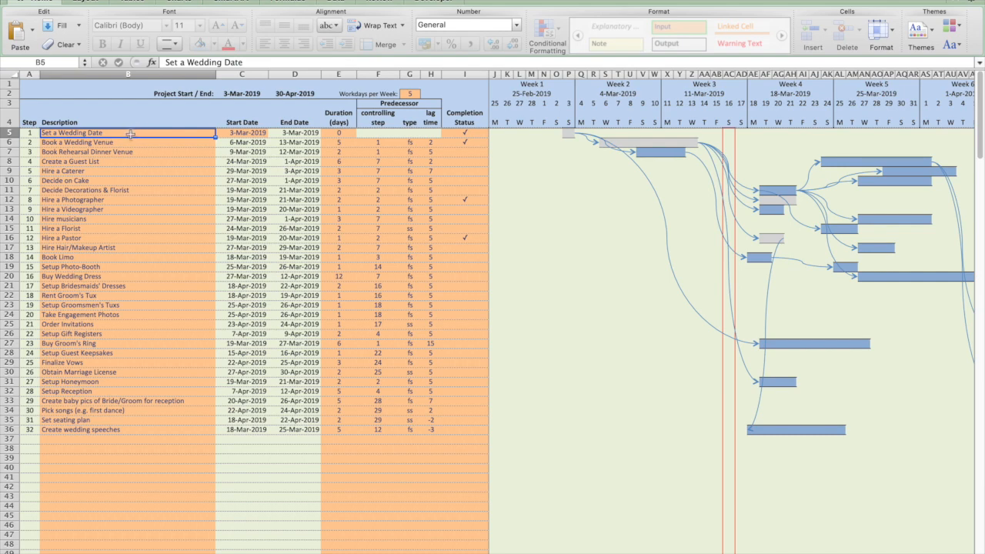
drag(99, 142, 97, 353)
click(102, 295)
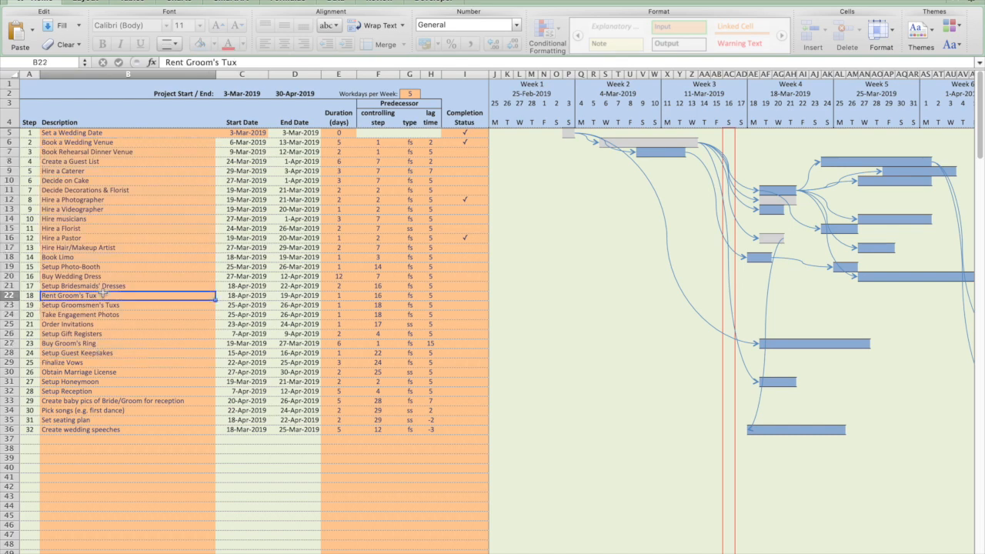
Add a task described as Task 33 in the first empty row, with a duration of 3 days.
click(81, 438)
text(Task)
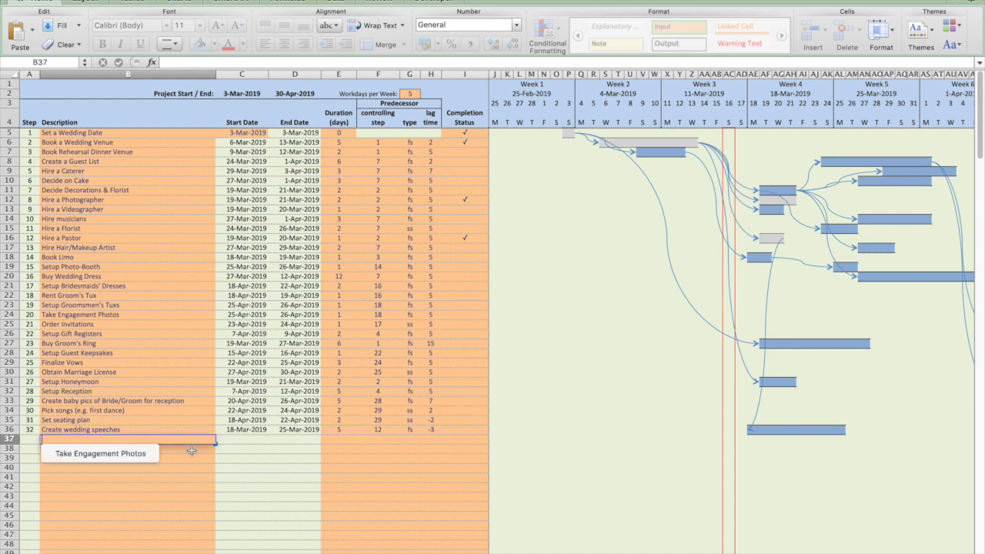
text( 33)
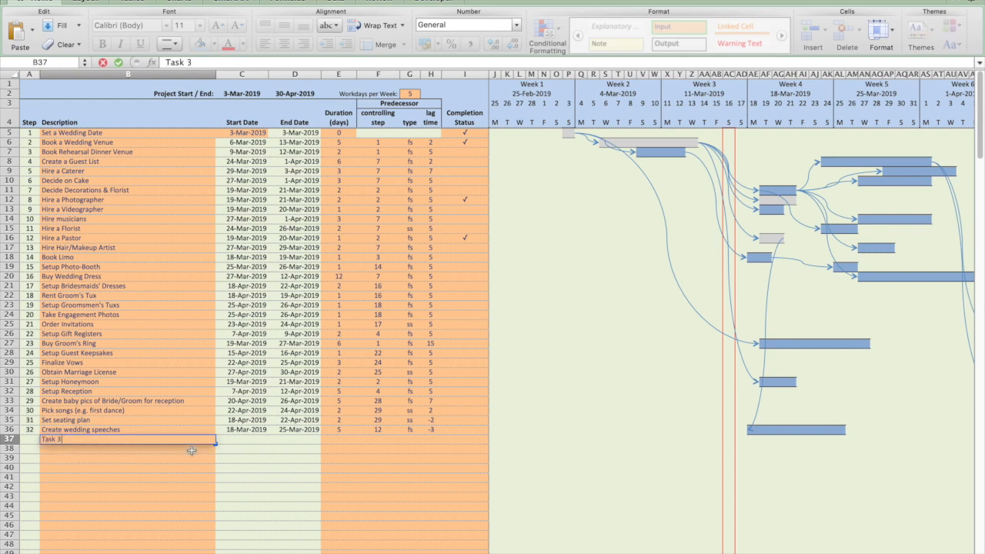
key(Return)
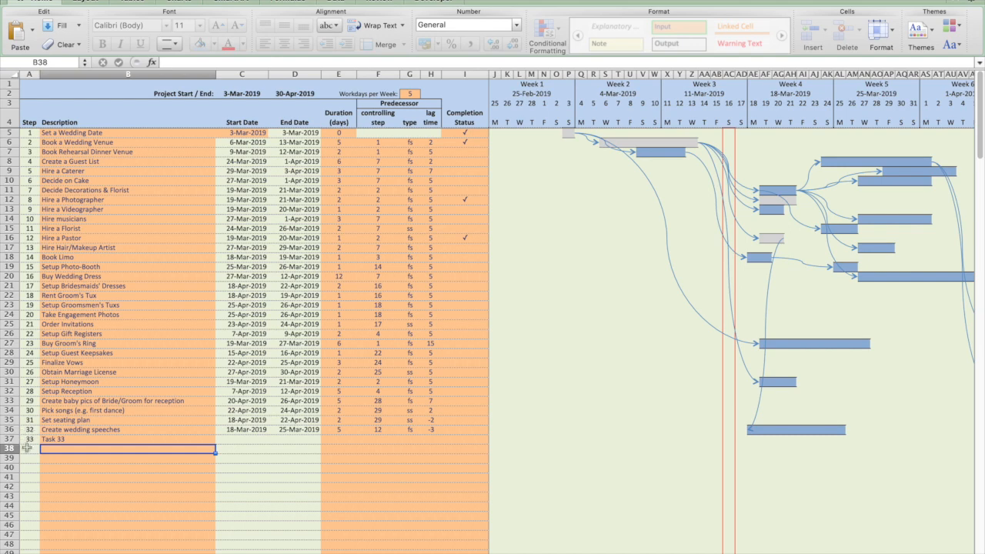
click(343, 439)
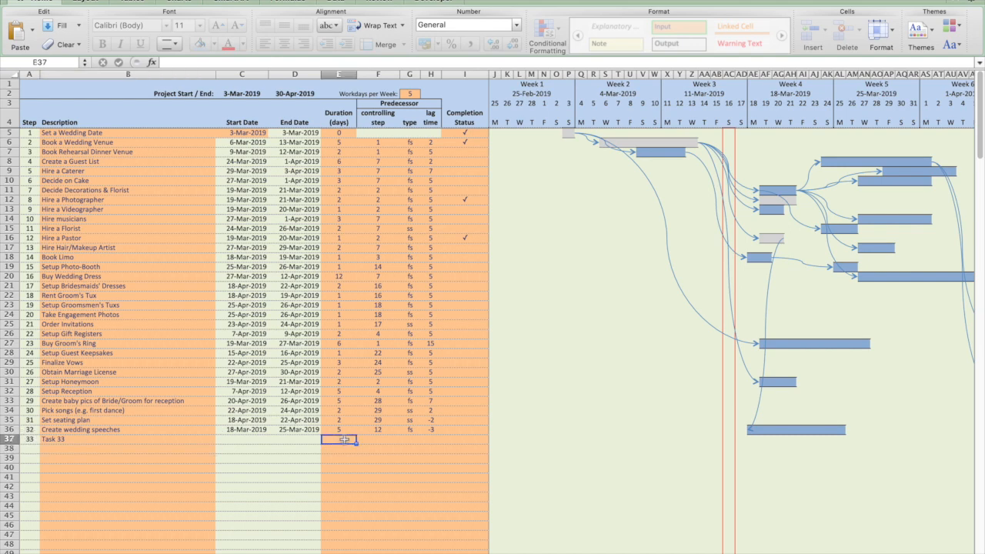
text(3)
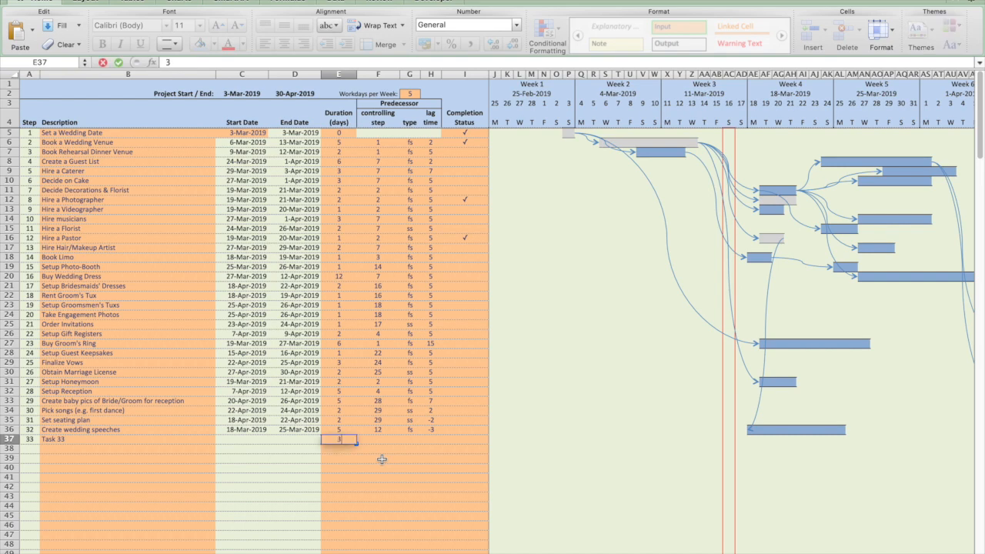
Define Task 33's predecessor with controlling step 1, type fs and a lag time of 3.
click(388, 445)
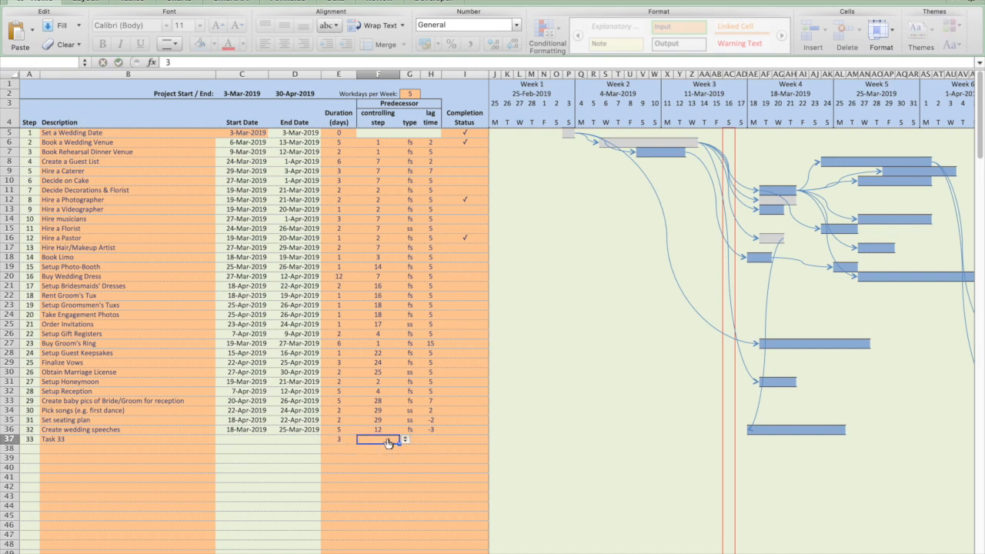
click(405, 440)
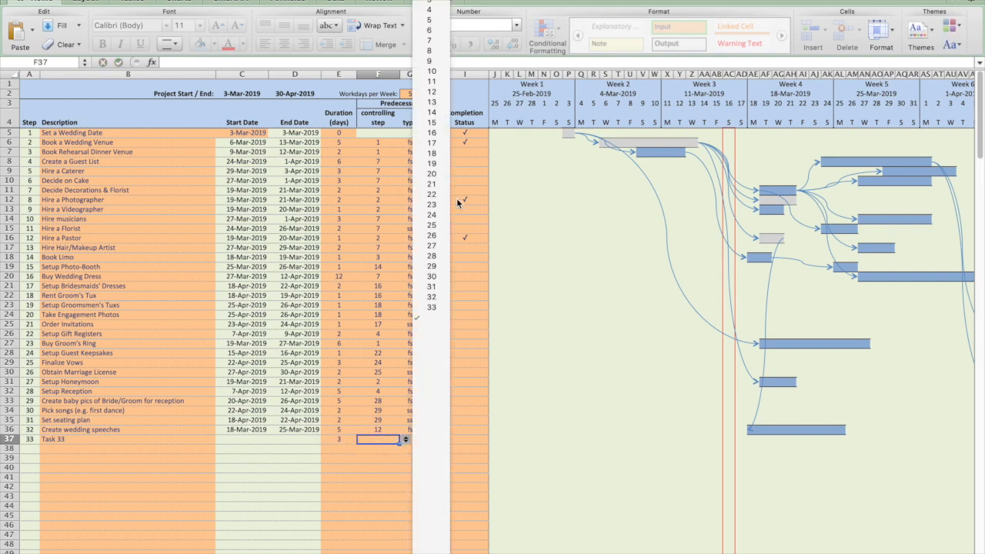
click(432, 1)
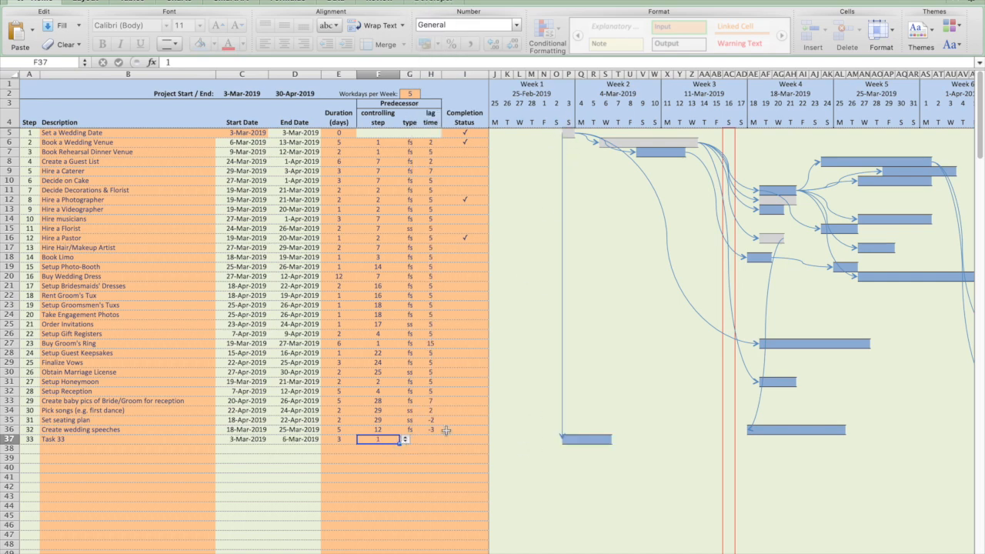
click(415, 440)
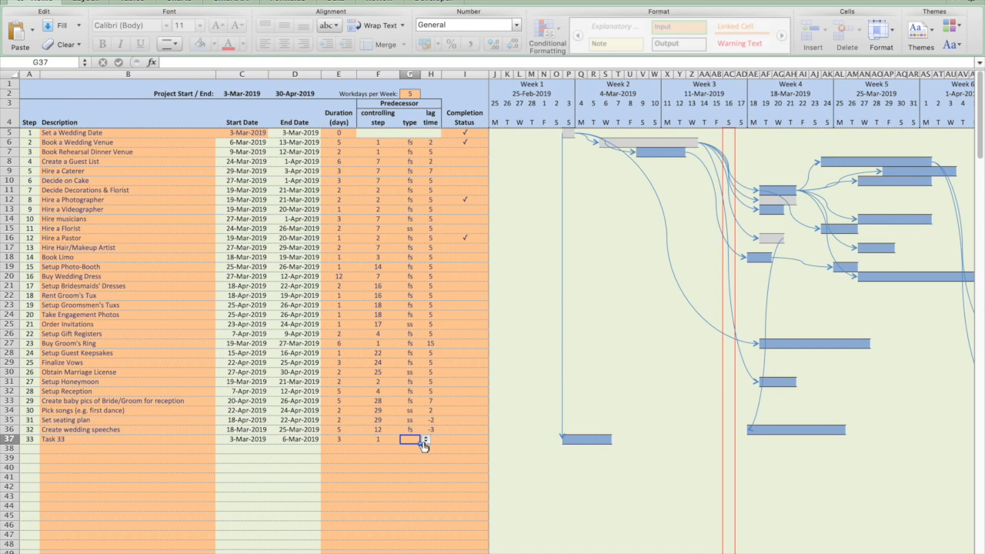
click(426, 439)
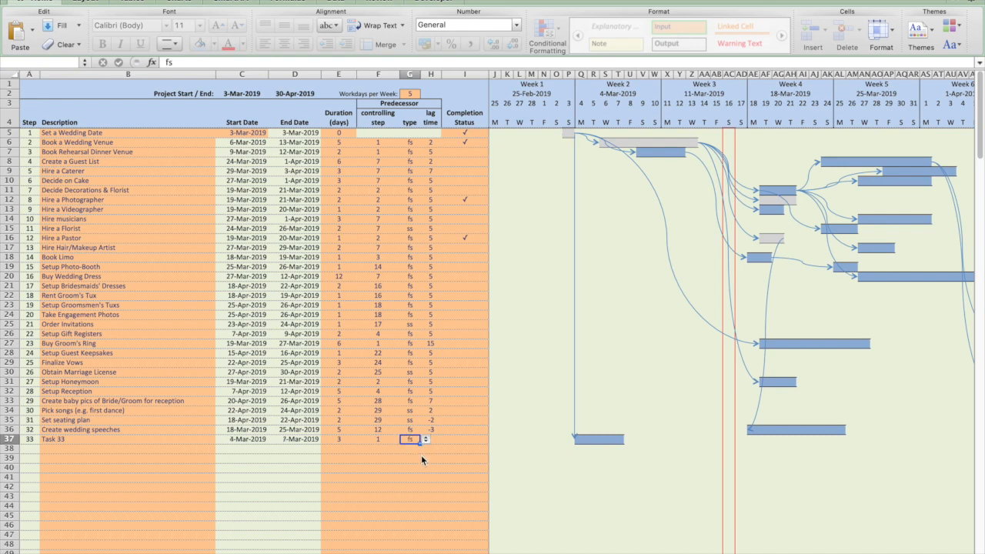
click(435, 441)
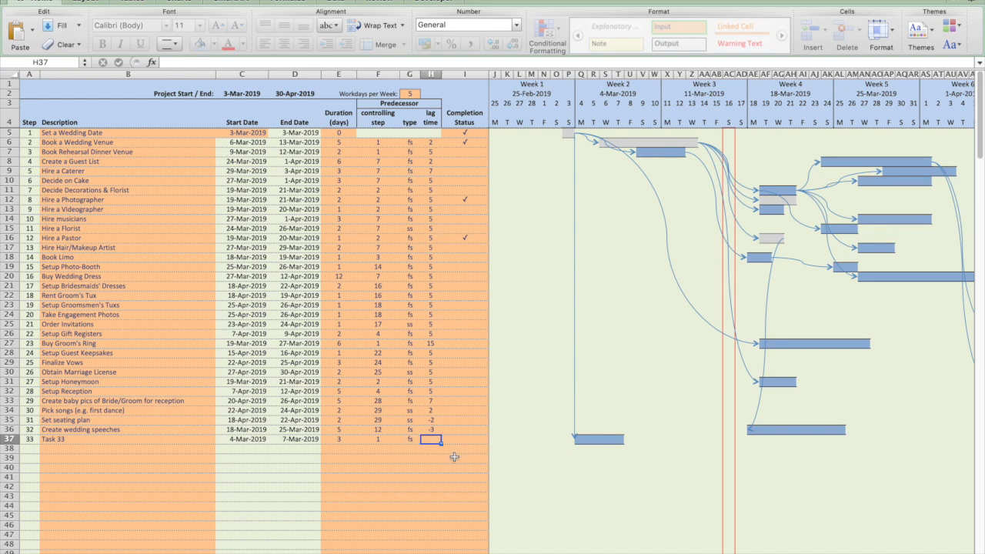
text(3)
key(Tab)
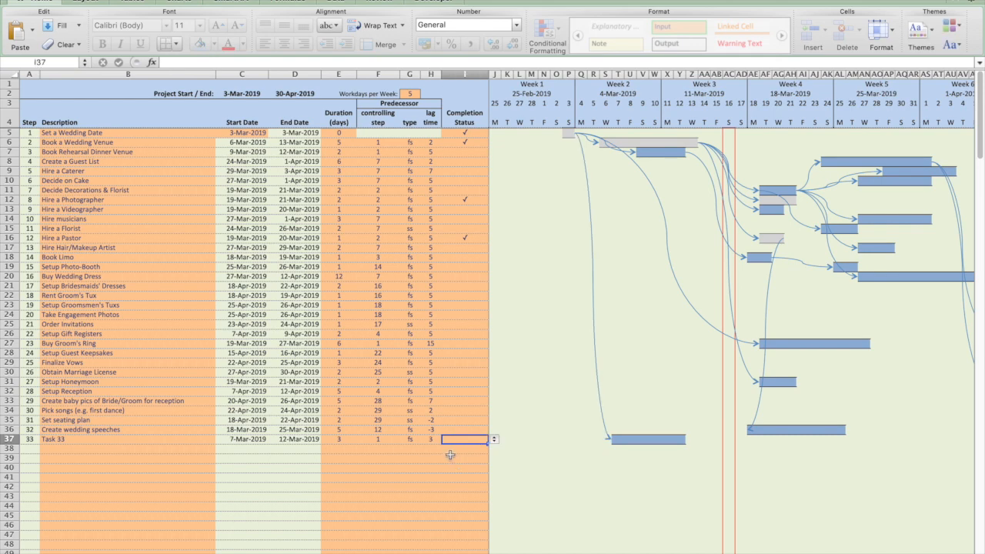
click(429, 439)
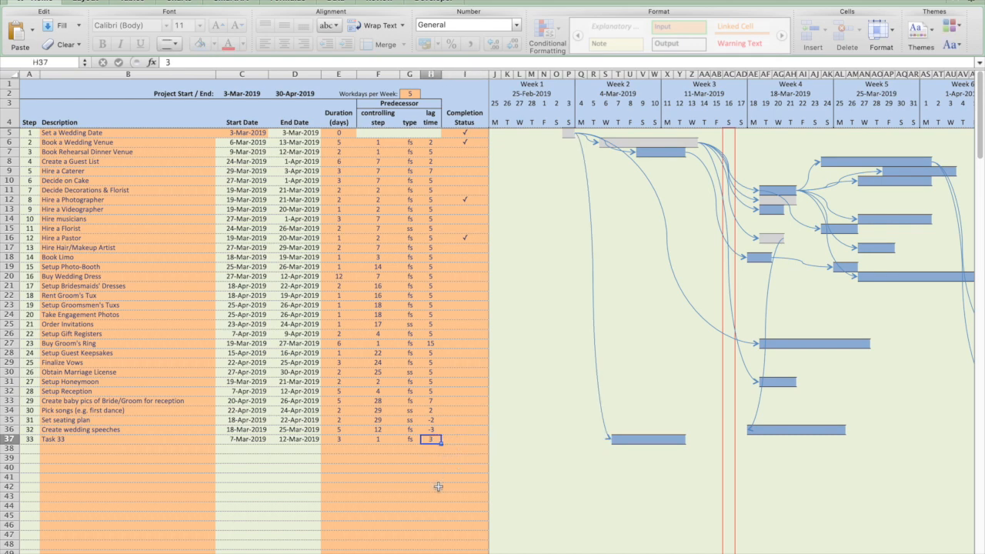
Mark Task 33 as completed with a check mark in its completion status.
click(461, 439)
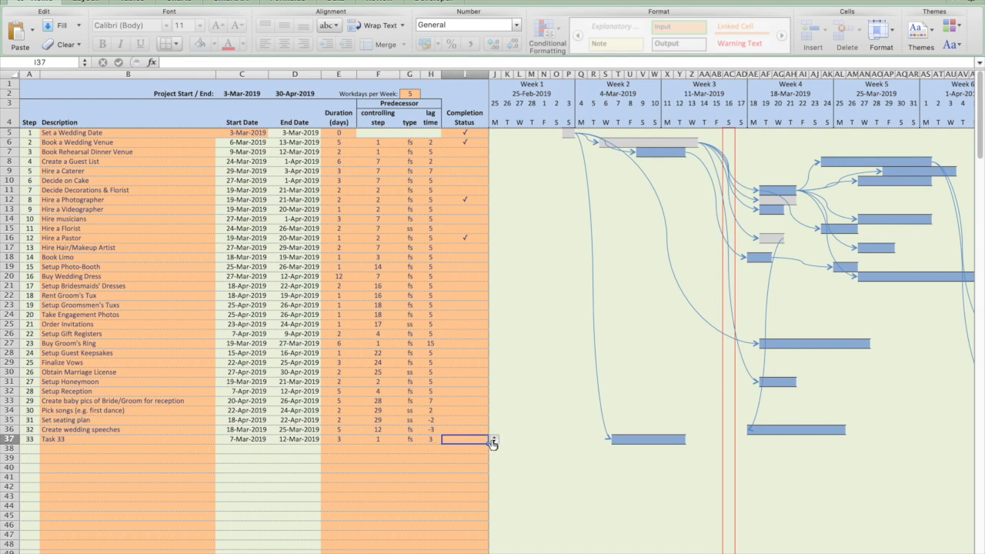
click(493, 440)
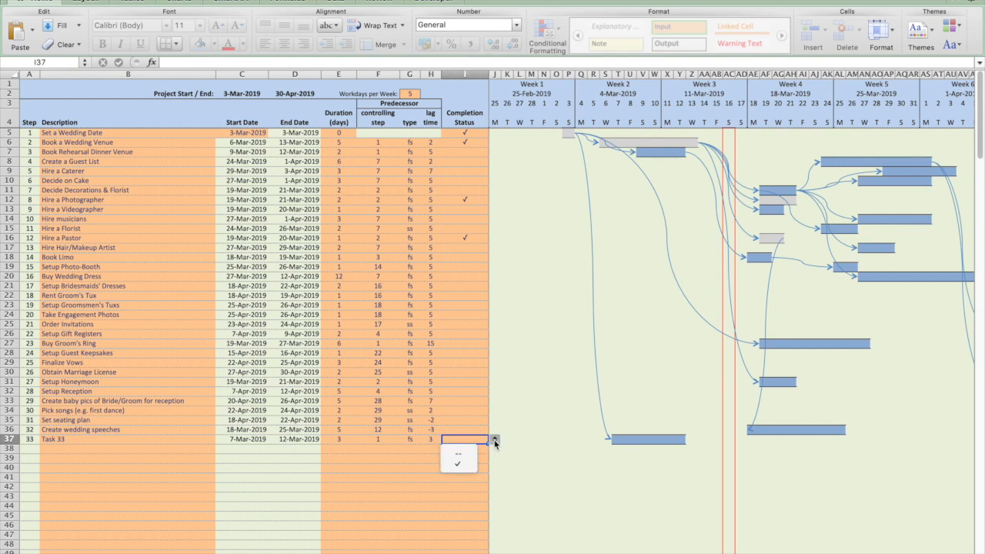
click(464, 465)
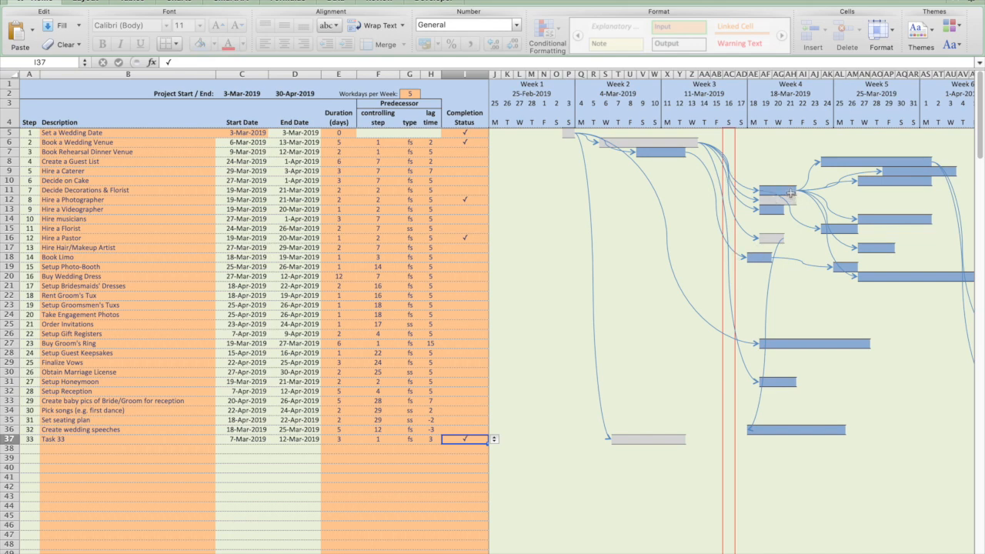
Try to set the controlling step of Decide Decorations & Florist to 7, its own step number.
click(381, 191)
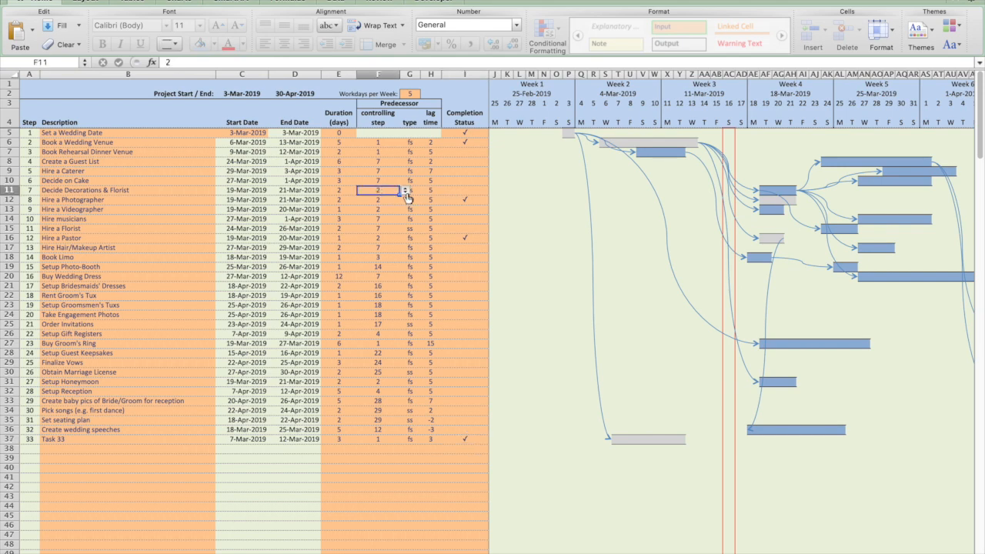
click(406, 191)
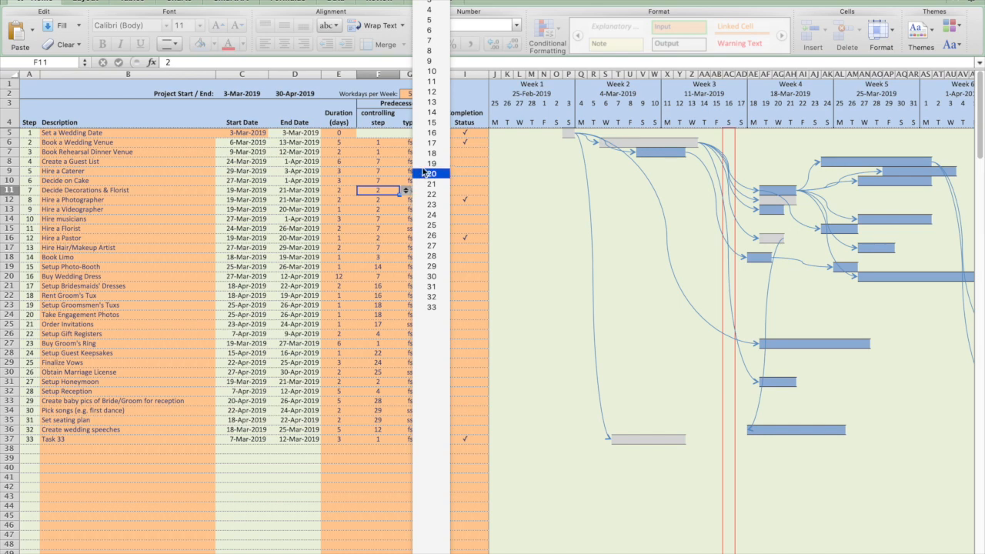
click(438, 37)
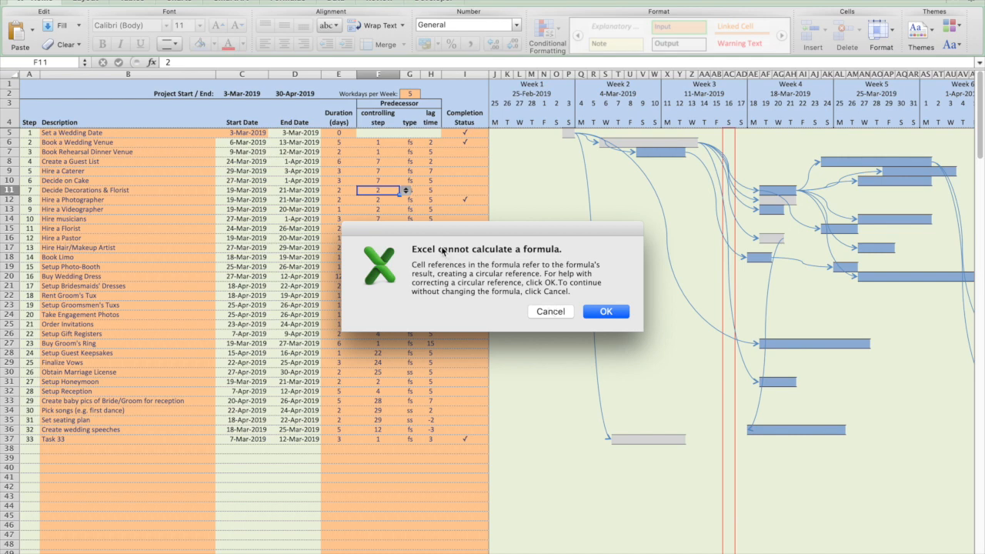
click(548, 311)
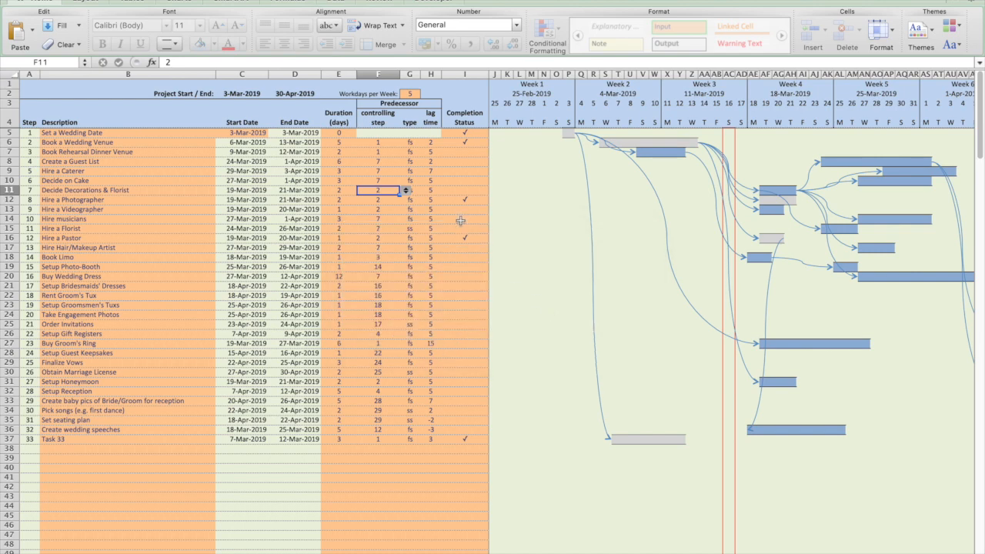
Try steps 6 and 5 as the controlling step of Decide Decorations & Florist, and end the macro run.
click(405, 192)
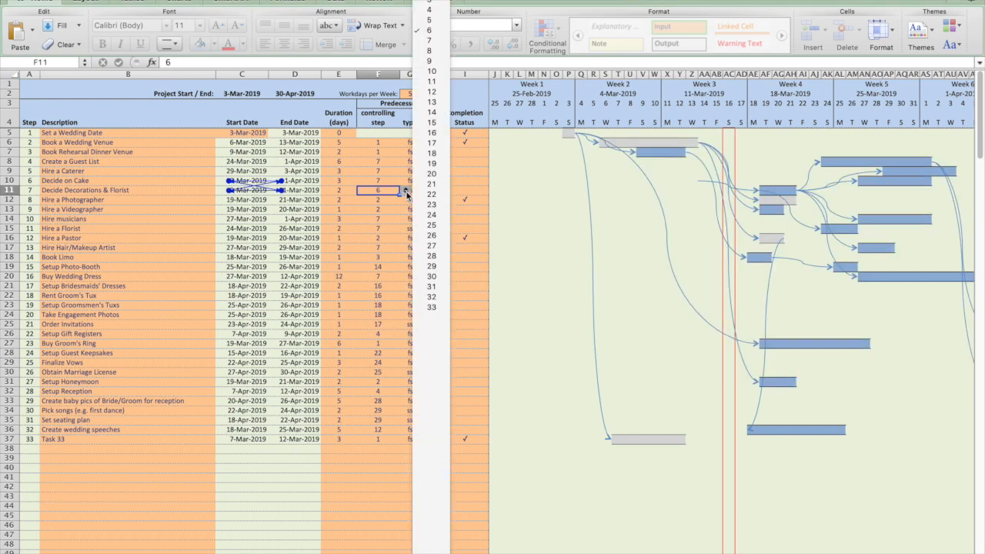
click(445, 26)
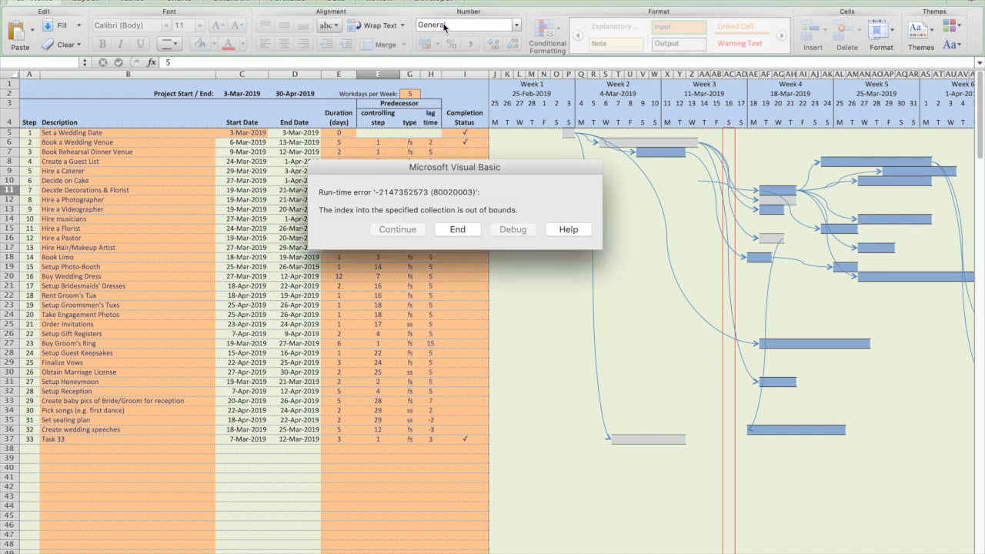
click(457, 229)
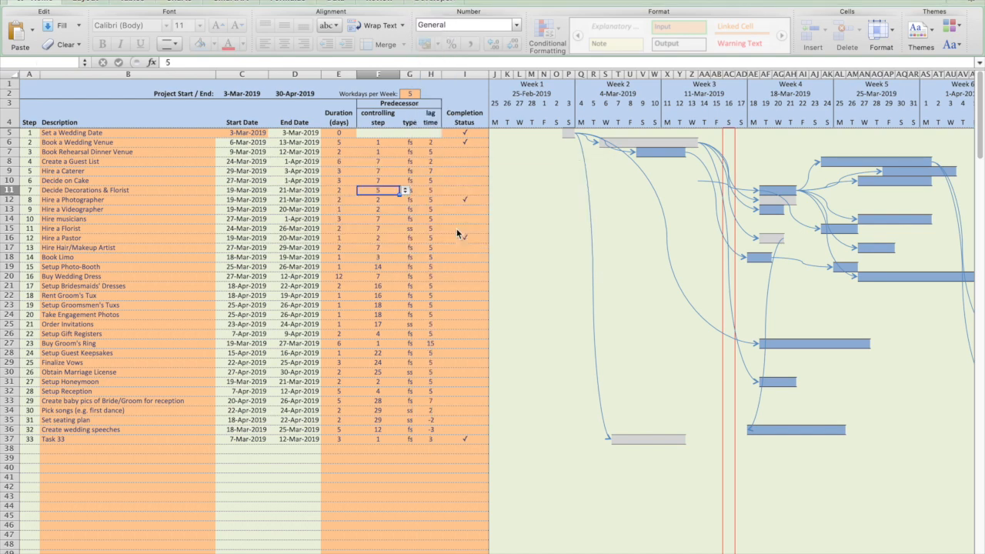
Set the controlling step of Decide Decorations & Florist to 8, and try step 4 as its predecessor instead.
click(406, 191)
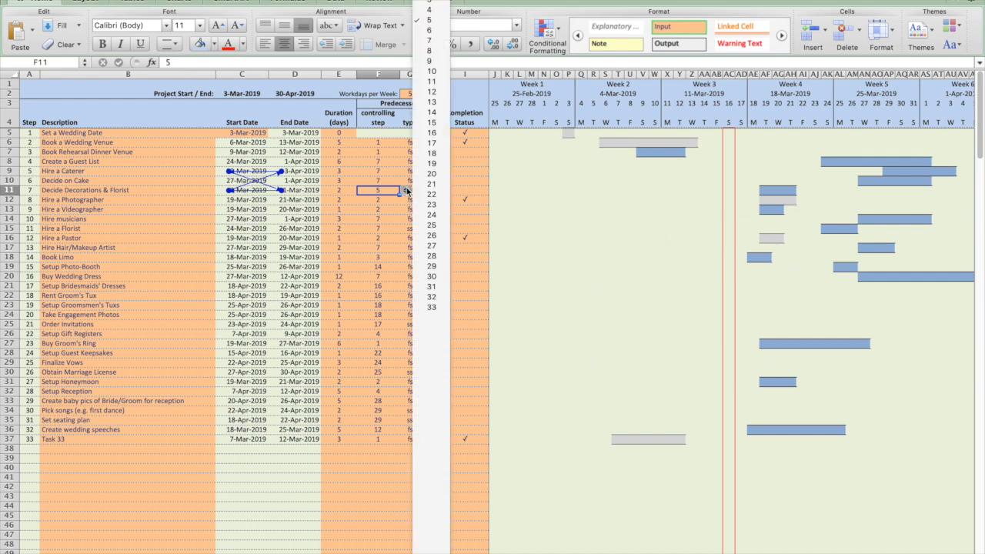
click(433, 51)
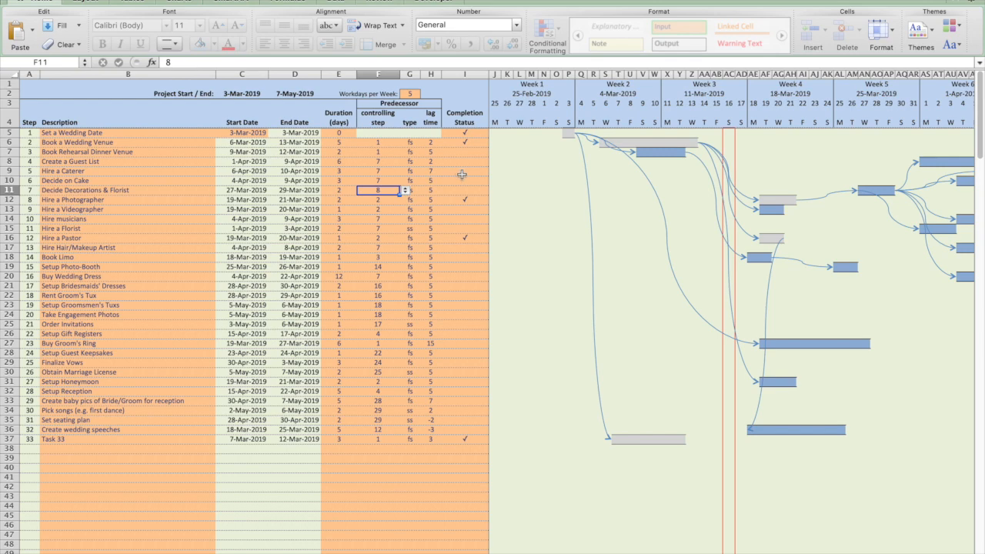
click(406, 196)
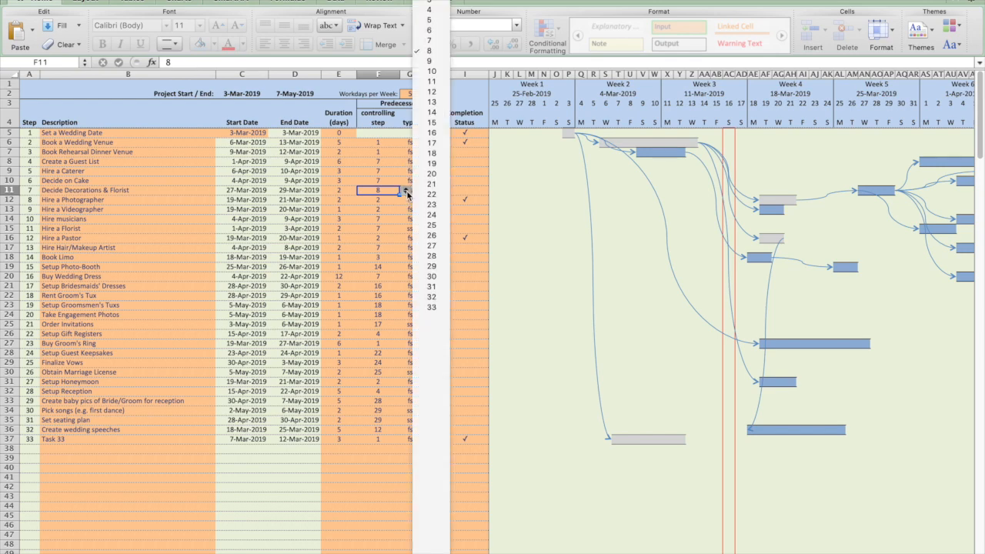
click(433, 16)
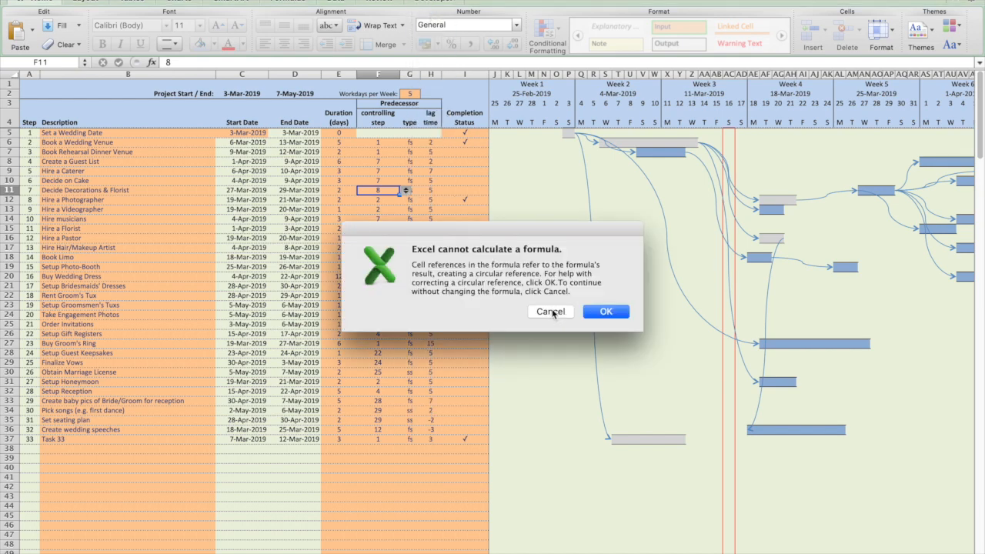
click(551, 312)
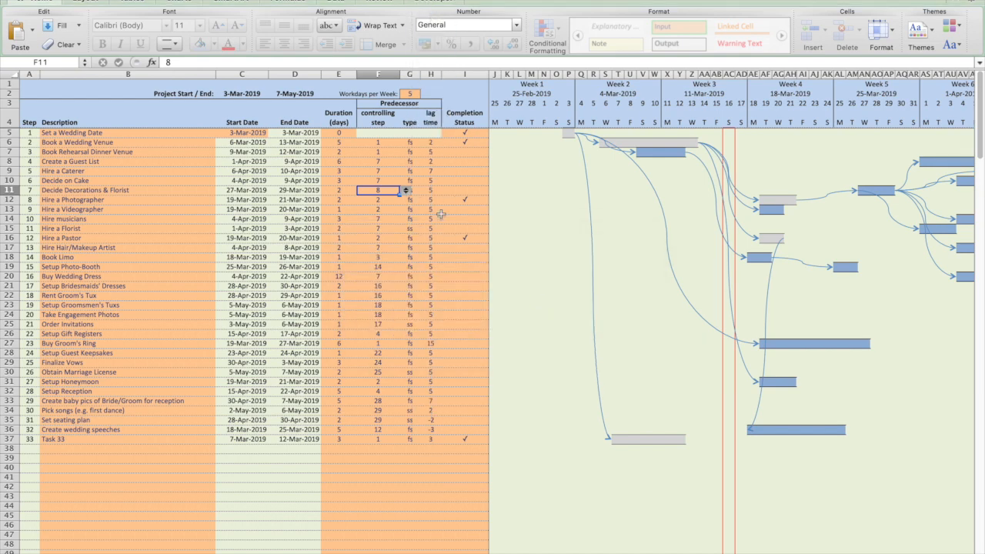
Set the controlling step of Decide Decorations & Florist to 3.
click(407, 196)
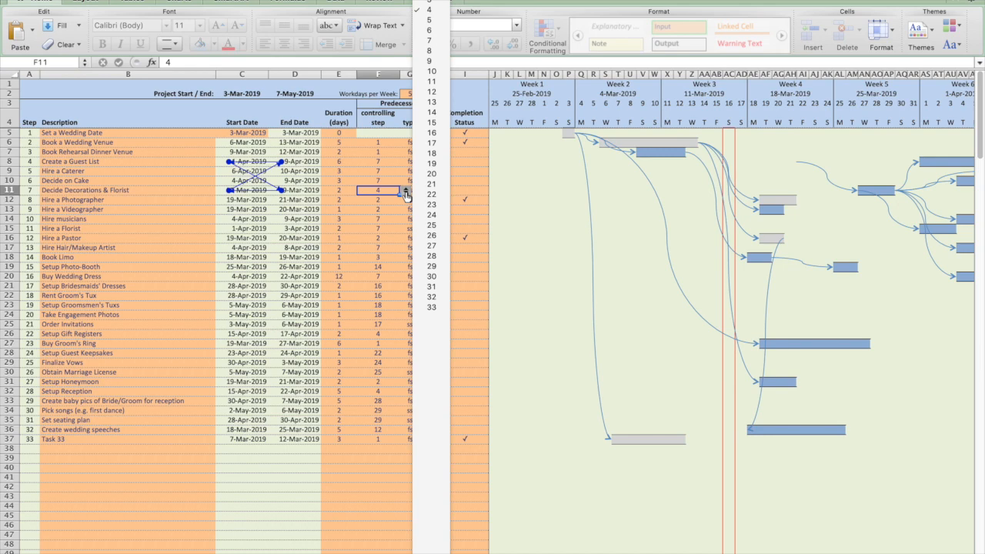
click(428, 6)
key(super+z)
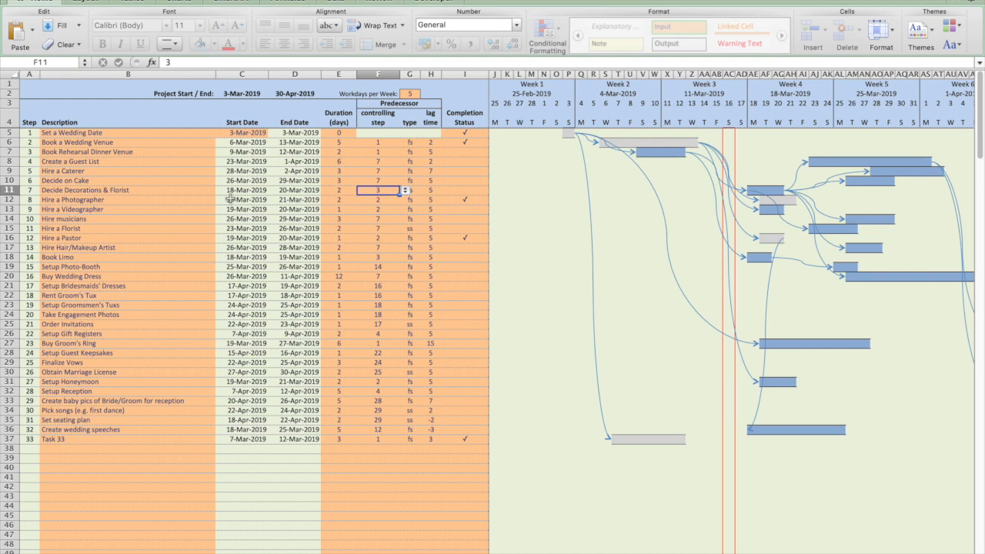
Compare the Decide Decorations & Florist task and its controlling step entry with the Book Rehearsal Dinner Venue task.
click(87, 190)
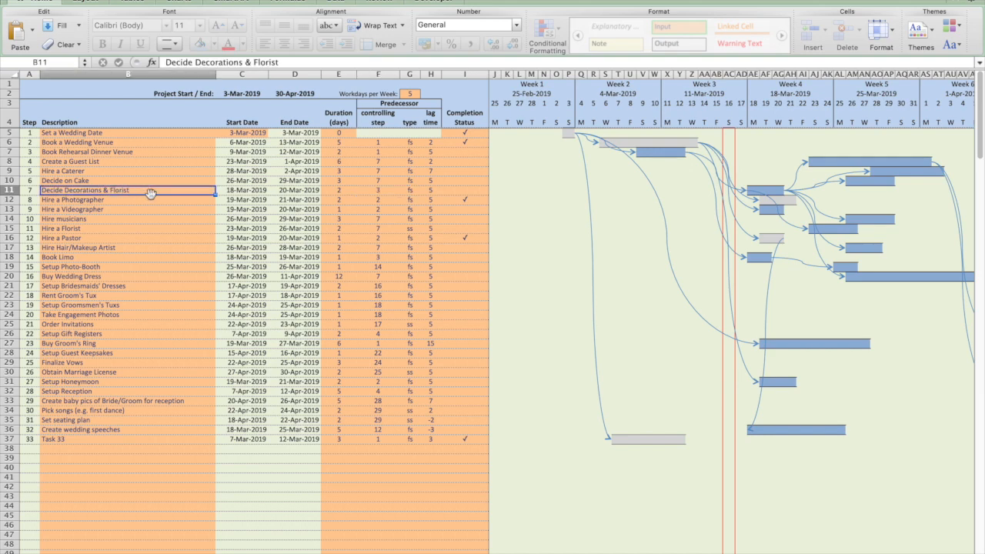
click(385, 190)
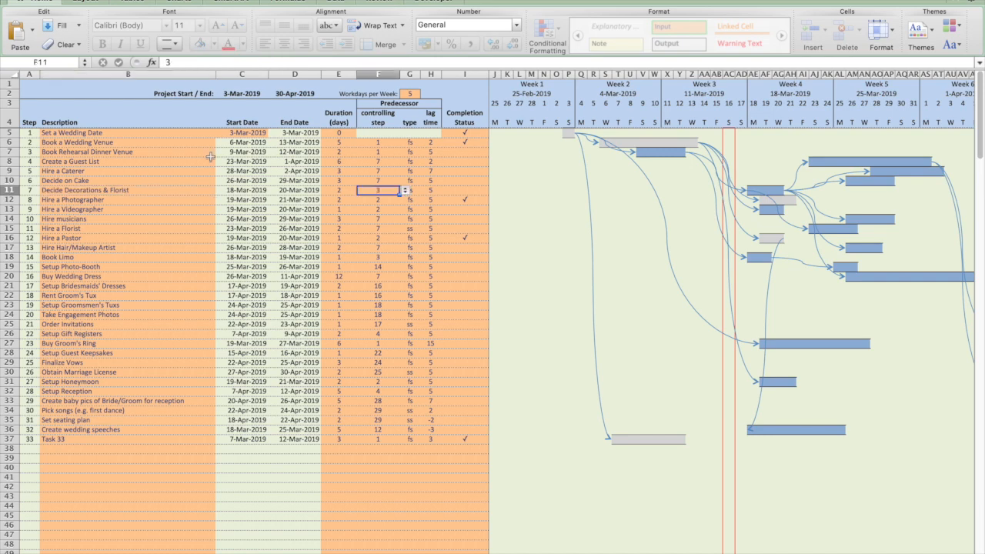
click(110, 153)
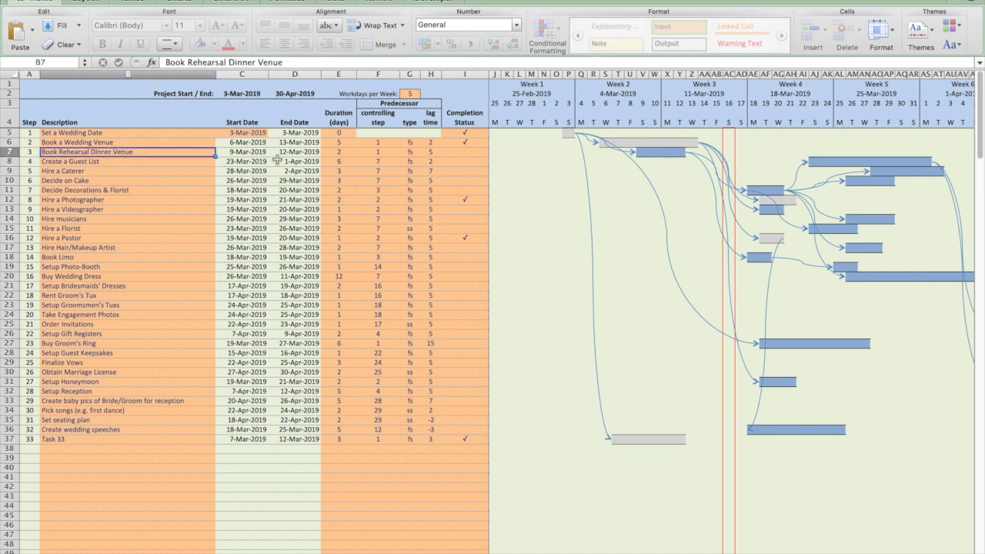
click(384, 190)
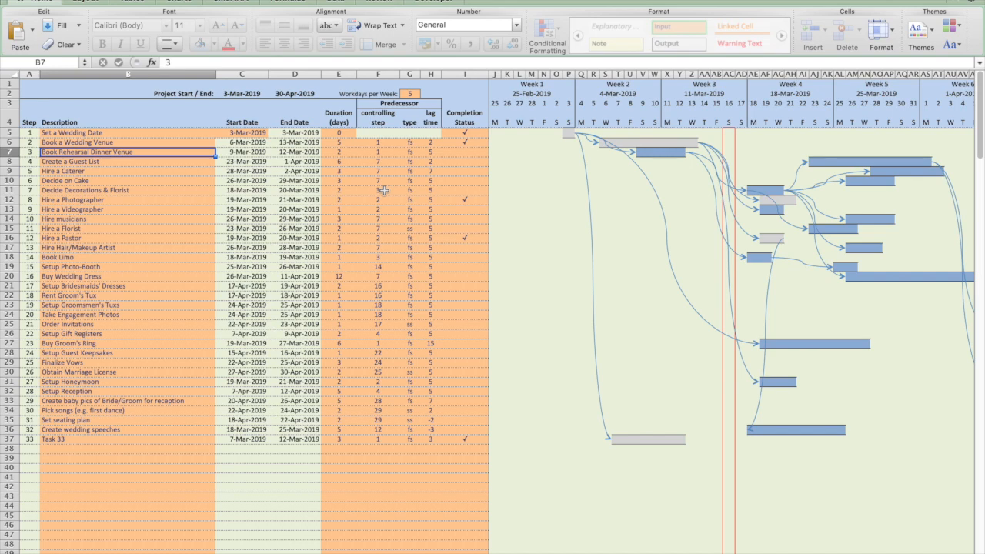